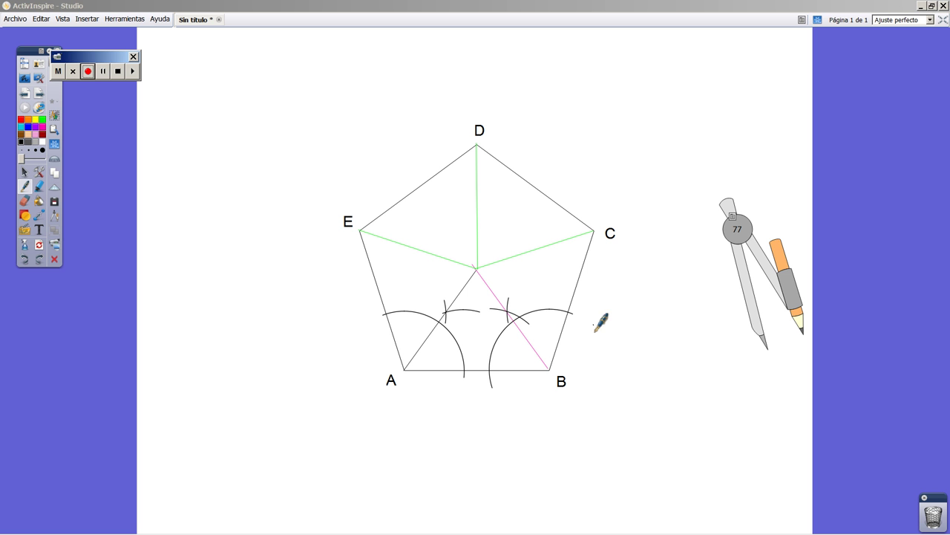
Step: Delete the two small crossing arcs on the bisector line from vertex A
click(28, 176)
click(463, 316)
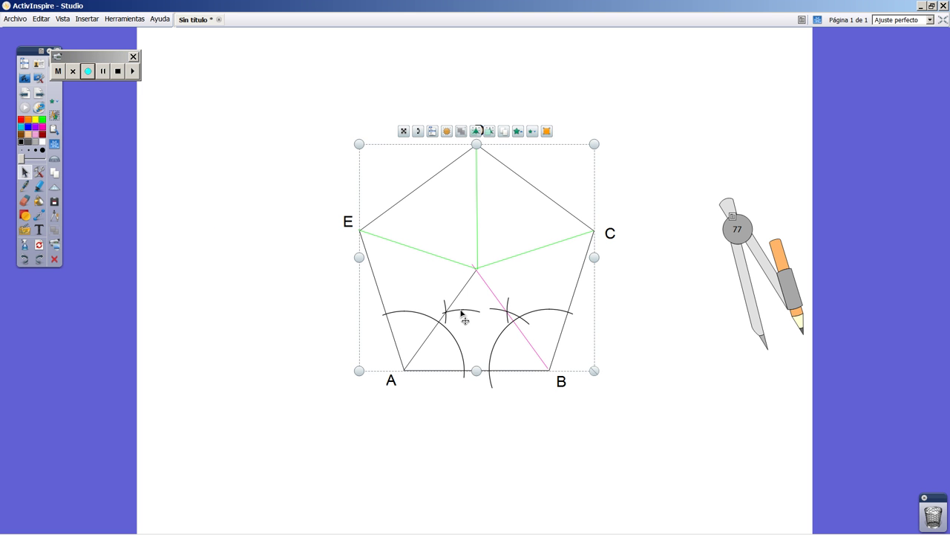
click(463, 316)
key(Delete)
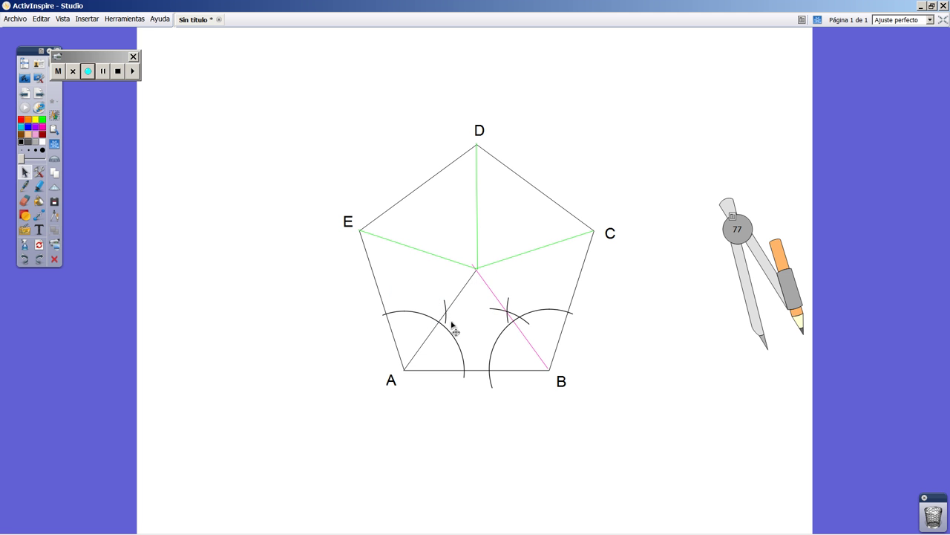
click(447, 312)
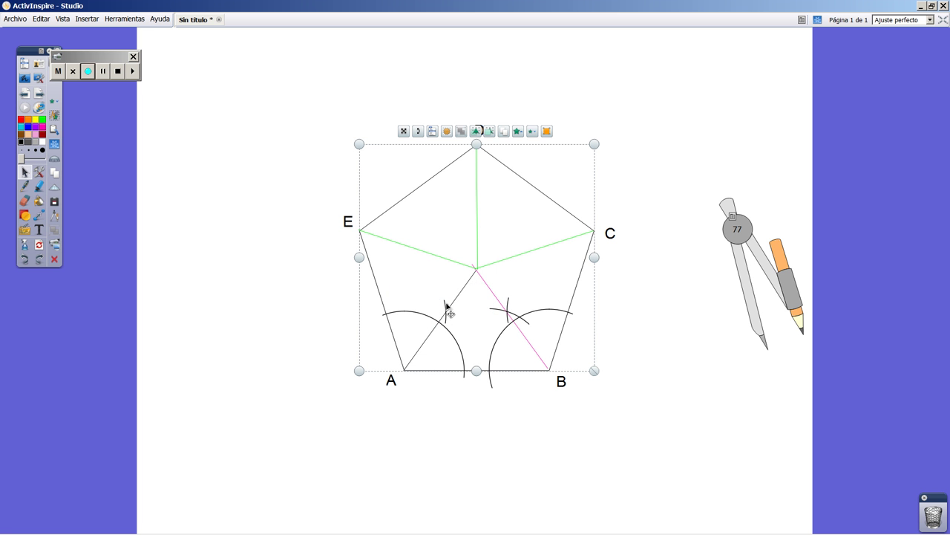
click(447, 312)
key(Delete)
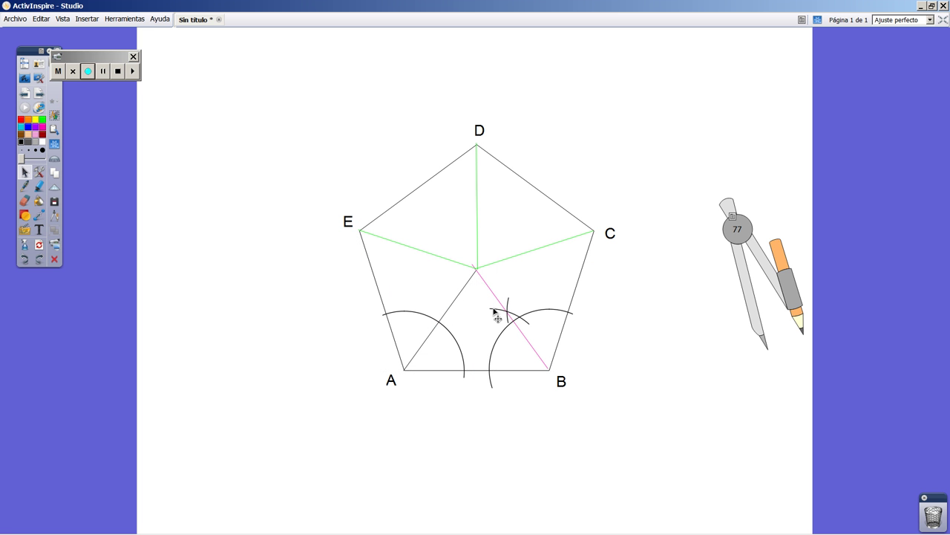
Step: Delete the two small crossing arcs on the magenta bisector line from vertex B
click(495, 313)
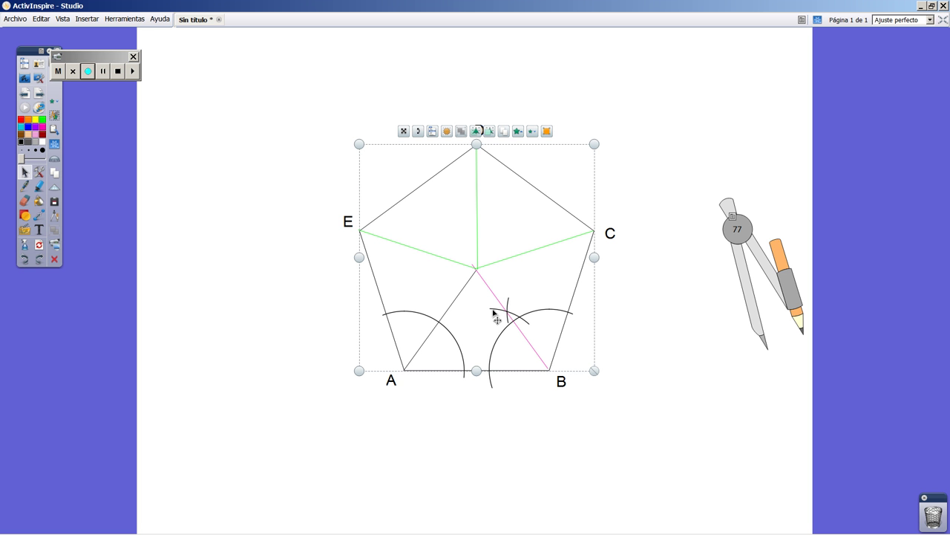
click(510, 304)
key(Delete)
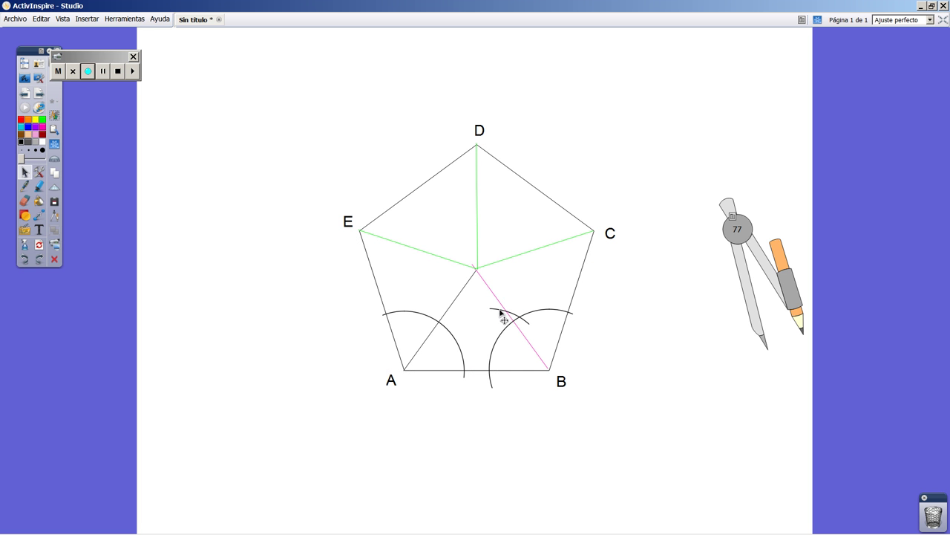
click(502, 315)
key(Delete)
Step: Draw a red vertical line upward from the midpoint of side AB
click(25, 215)
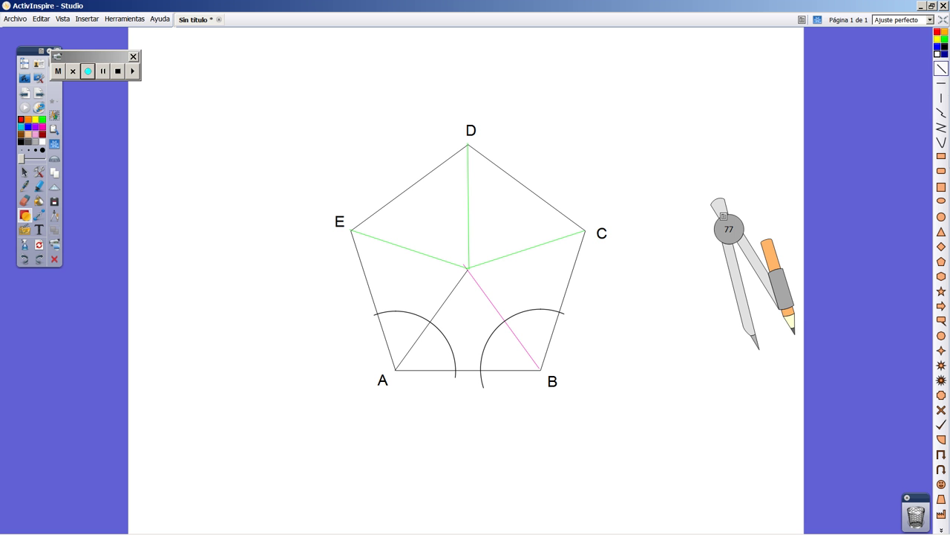
click(941, 97)
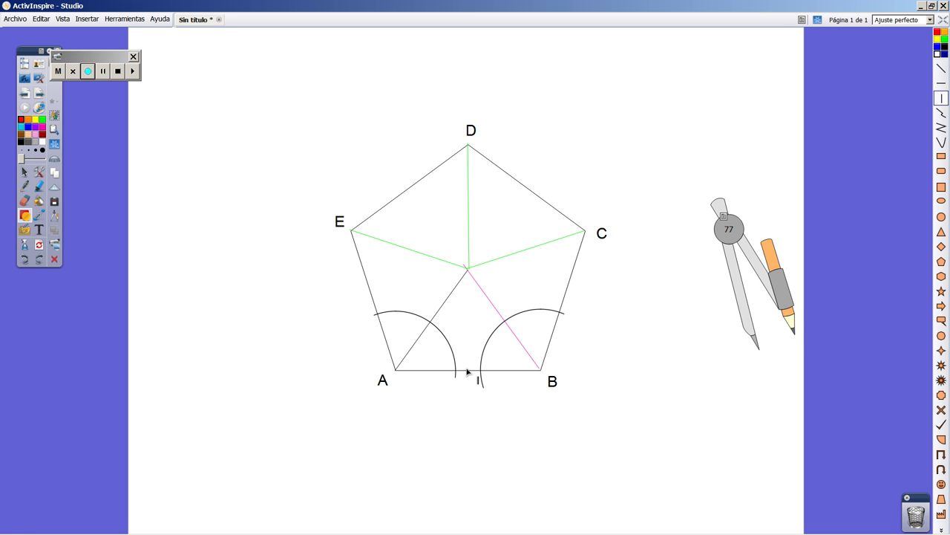
drag(468, 371, 477, 309)
Step: With the compass at opening 77 centred on the midpoint of AB, draw an arc across the red line and set the compass aside
mouse_move(742, 289)
mouse_down()
mouse_move(459, 319)
mouse_move(448, 310)
mouse_move(392, 323)
mouse_move(381, 337)
mouse_move(431, 332)
mouse_move(418, 324)
mouse_up()
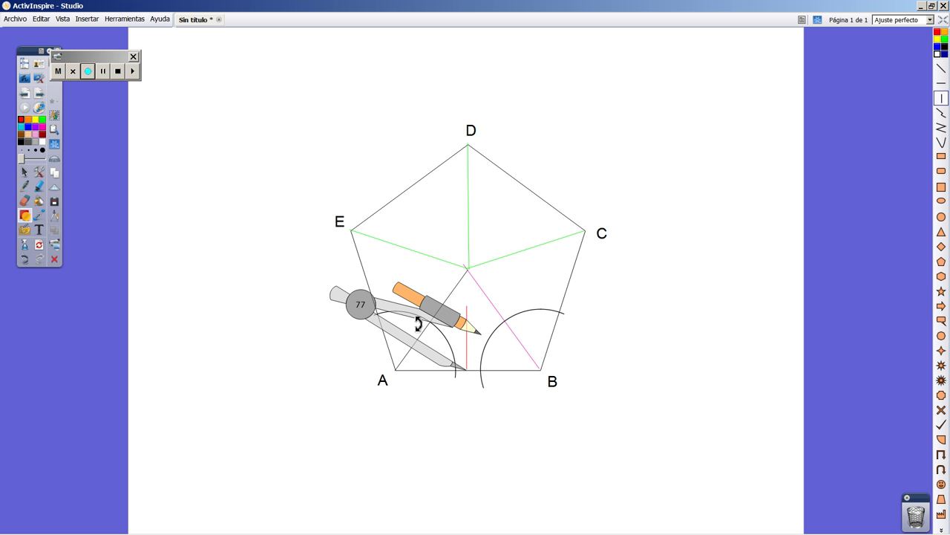
drag(466, 329, 449, 326)
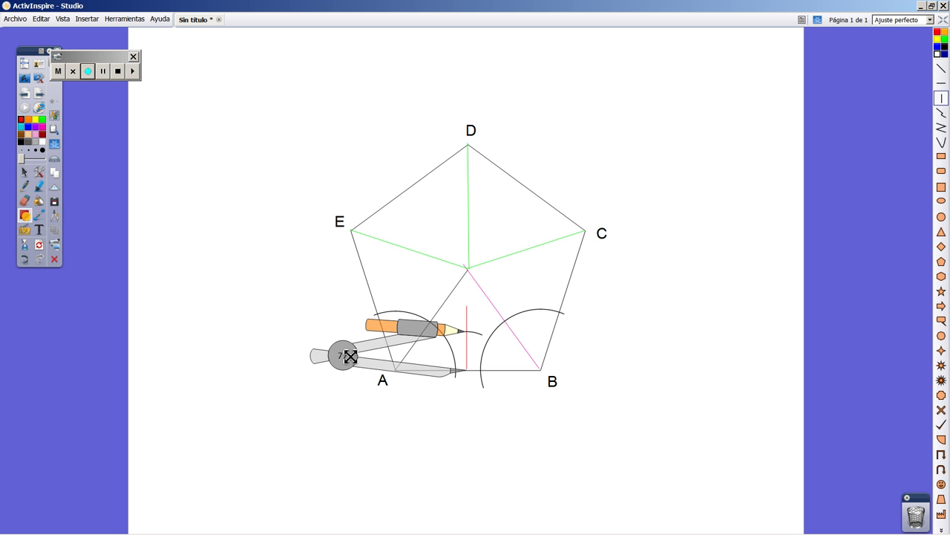
drag(350, 355, 609, 271)
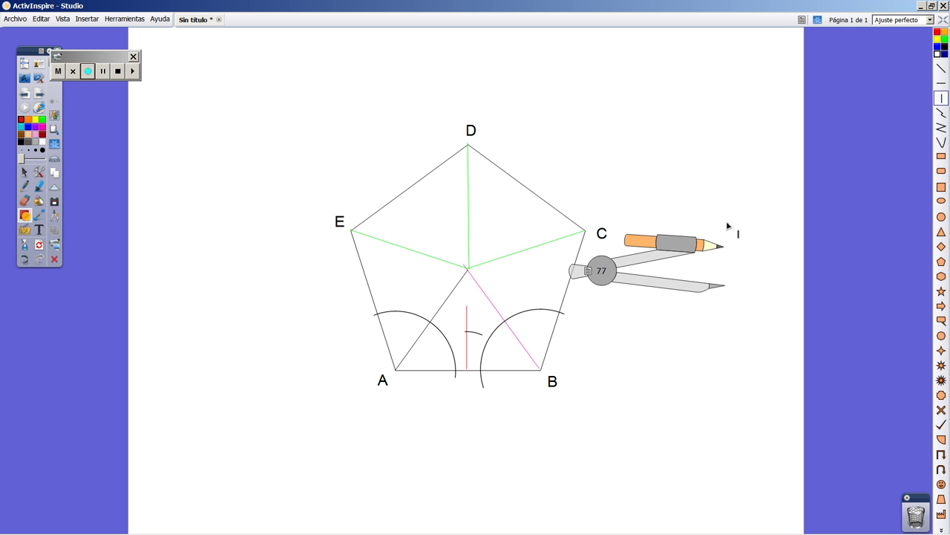
Step: Draw a magenta horizontal line through the arc mark on the red line and highlight in purple its crossings with the A and B bisectors
click(942, 82)
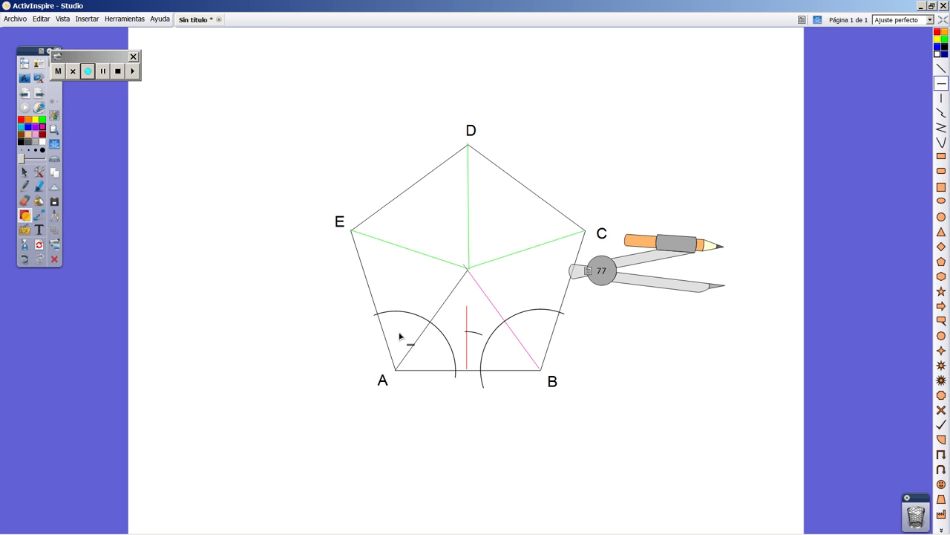
drag(400, 336, 563, 339)
click(40, 186)
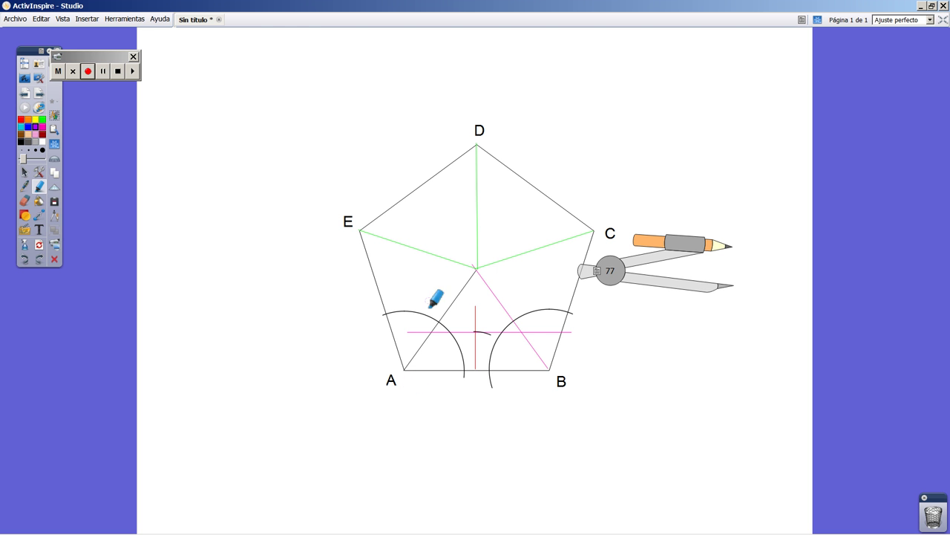
click(521, 332)
Step: Draw four magenta lines from the purple points through the green C, D and E radii, parallel to the outer sides, to close an inner pentagon
click(29, 220)
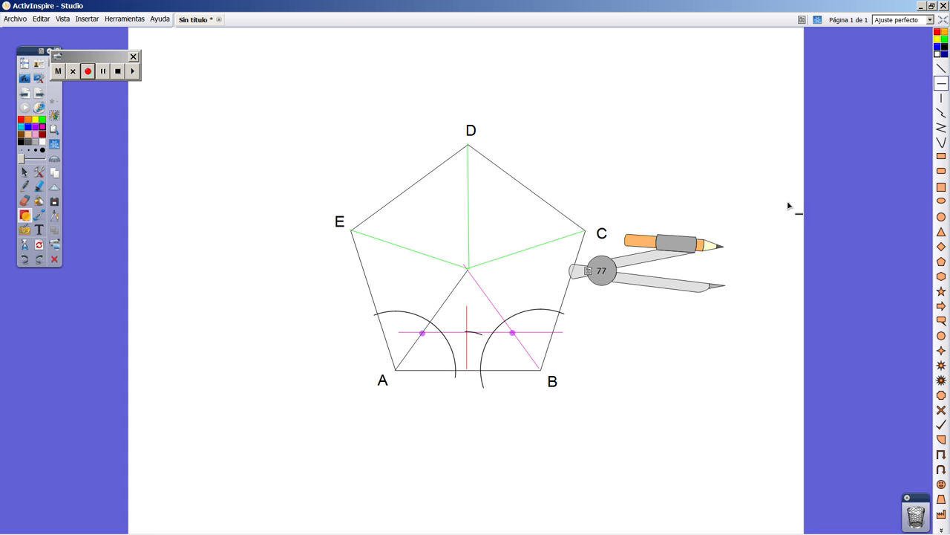
click(942, 68)
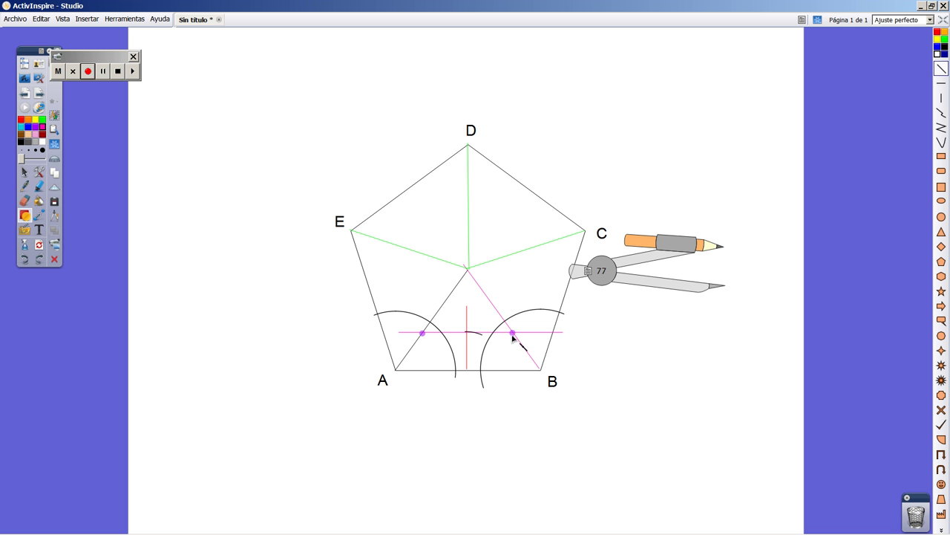
drag(512, 332, 544, 243)
drag(607, 265, 668, 252)
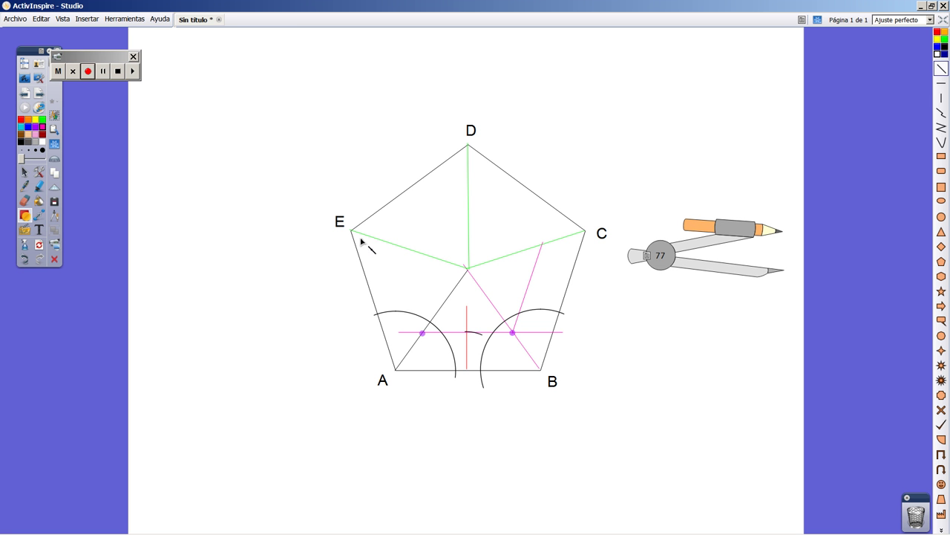
mouse_move(422, 333)
mouse_down()
mouse_move(414, 267)
mouse_move(390, 240)
mouse_up()
drag(386, 245, 387, 240)
mouse_move(389, 244)
mouse_down()
mouse_move(451, 206)
mouse_move(467, 185)
mouse_up()
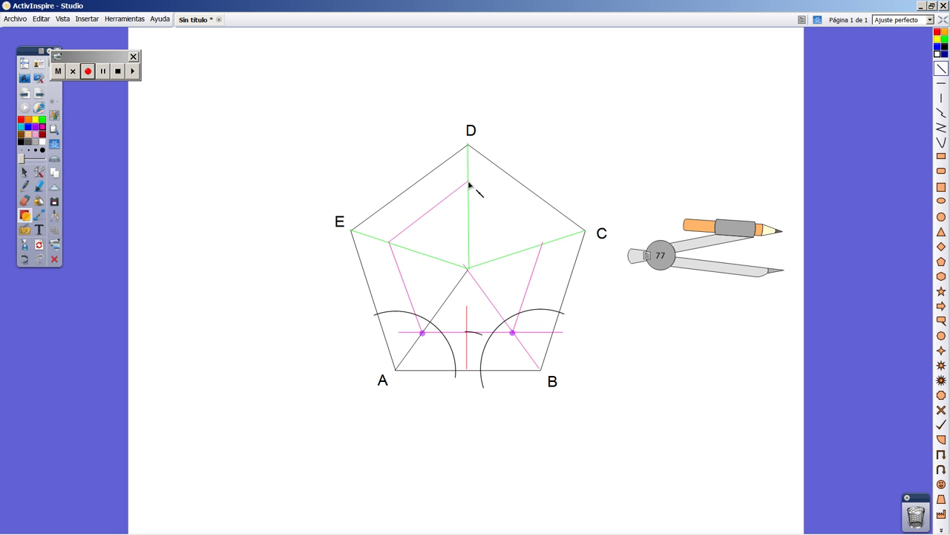
drag(469, 184, 542, 244)
Step: Highlight in green the three inner pentagon vertices on the C, D and E radii
click(39, 185)
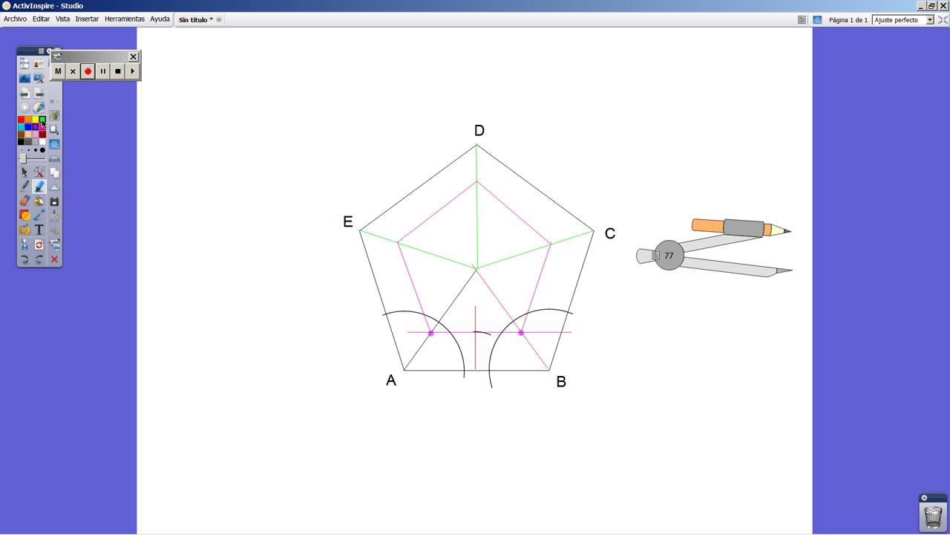
click(42, 121)
click(398, 243)
click(476, 184)
Step: Draw a black compass circle with opening 77 centred on the inner pentagon vertex near A
click(24, 185)
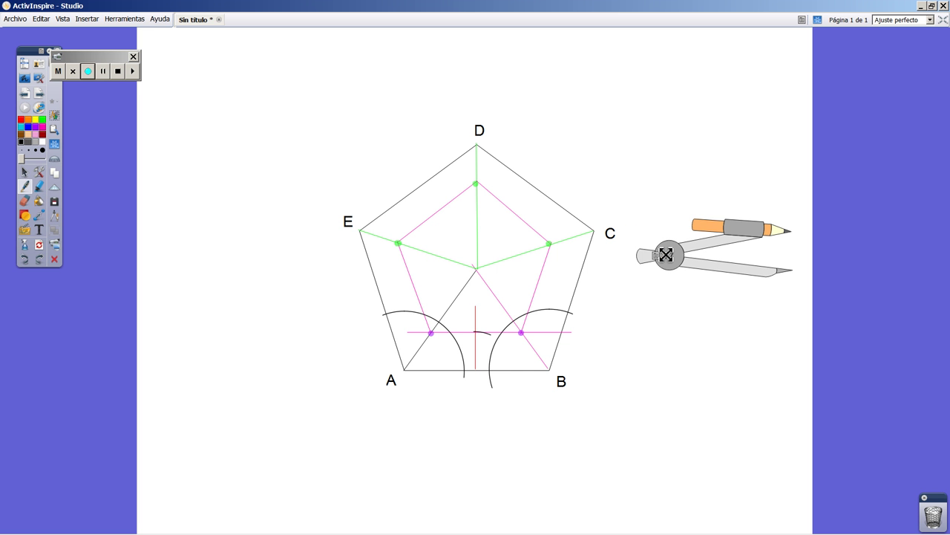
mouse_move(666, 255)
mouse_down()
mouse_move(295, 312)
mouse_move(361, 320)
mouse_move(356, 310)
mouse_move(350, 353)
mouse_move(306, 316)
mouse_up()
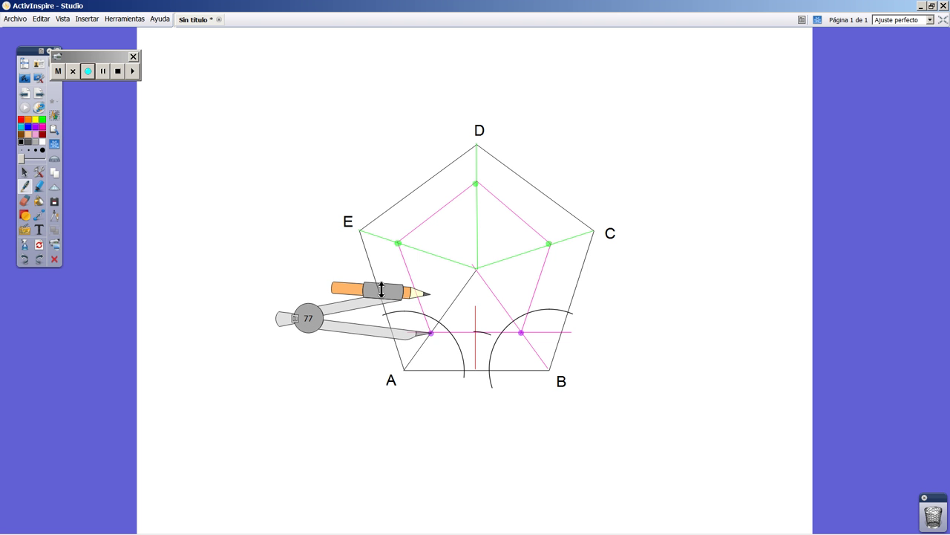
mouse_move(413, 291)
mouse_down()
mouse_move(387, 383)
mouse_move(466, 413)
mouse_move(515, 373)
mouse_move(479, 262)
mouse_move(387, 266)
mouse_move(379, 275)
mouse_up()
Step: Draw a compass circle with opening 77 at the inner vertex near E, undoing the first circle and redrawing it slightly farther from side AE
mouse_move(319, 331)
mouse_down()
mouse_move(285, 269)
mouse_move(285, 243)
mouse_up()
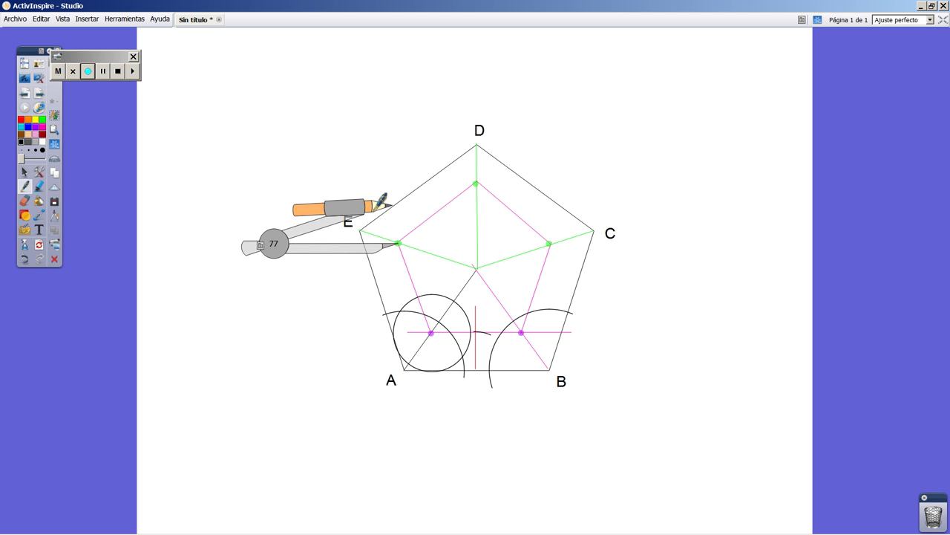
mouse_move(381, 201)
mouse_down()
mouse_move(382, 141)
mouse_move(420, 342)
mouse_move(438, 212)
mouse_move(458, 216)
mouse_move(419, 192)
mouse_move(383, 214)
mouse_up()
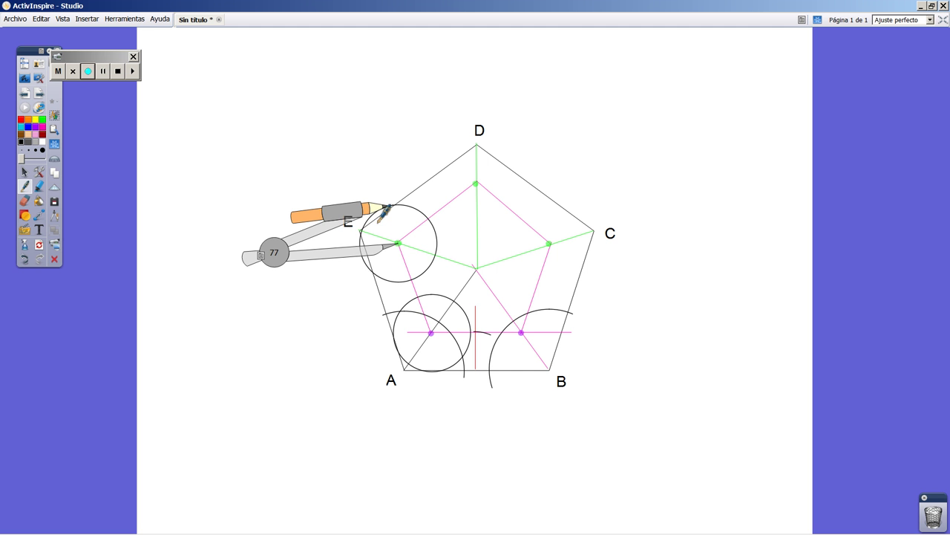
key(ctrl+z)
drag(286, 247, 292, 247)
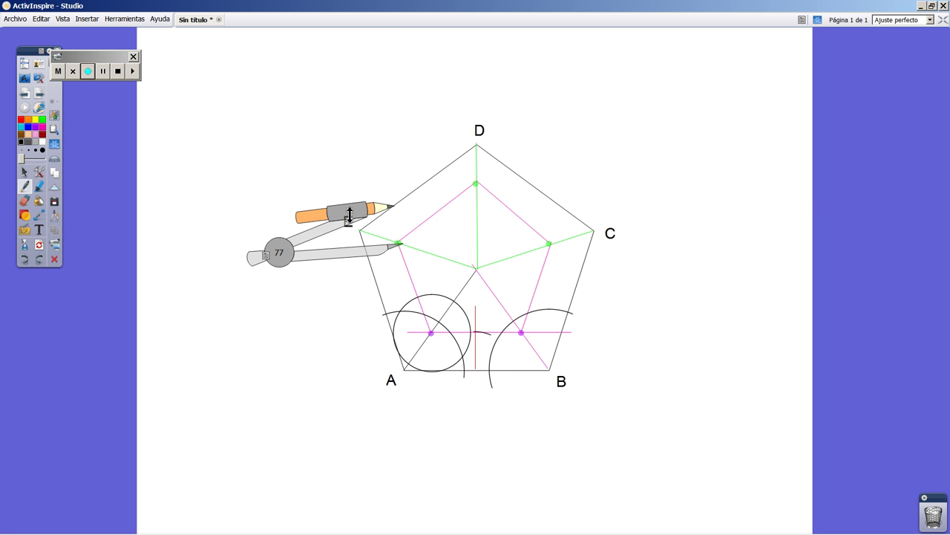
mouse_move(384, 199)
mouse_down()
mouse_move(365, 263)
mouse_move(417, 279)
mouse_move(405, 214)
mouse_move(400, 236)
mouse_up()
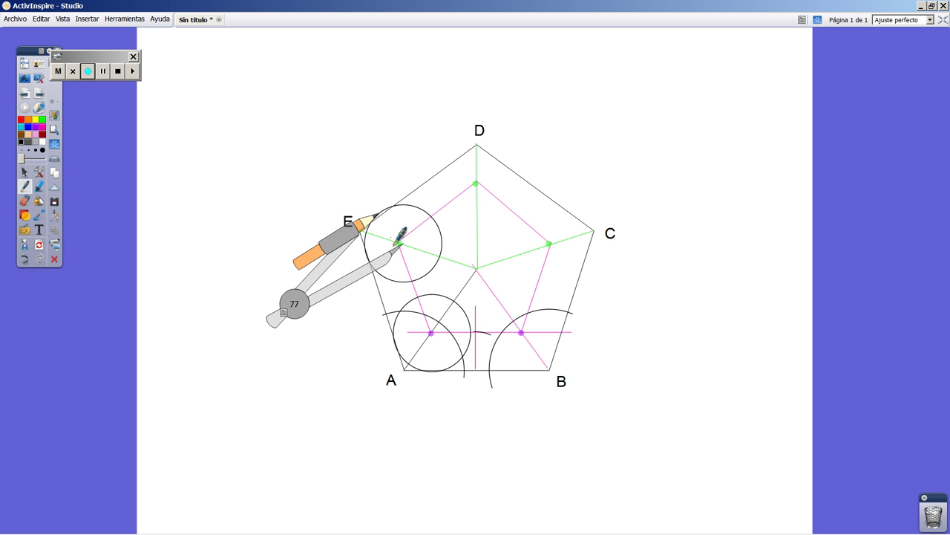
Step: Reduce the compass opening to 61 and draw a circle centred on the inner vertex near D
mouse_move(296, 301)
mouse_down()
mouse_move(380, 258)
mouse_move(375, 247)
mouse_up()
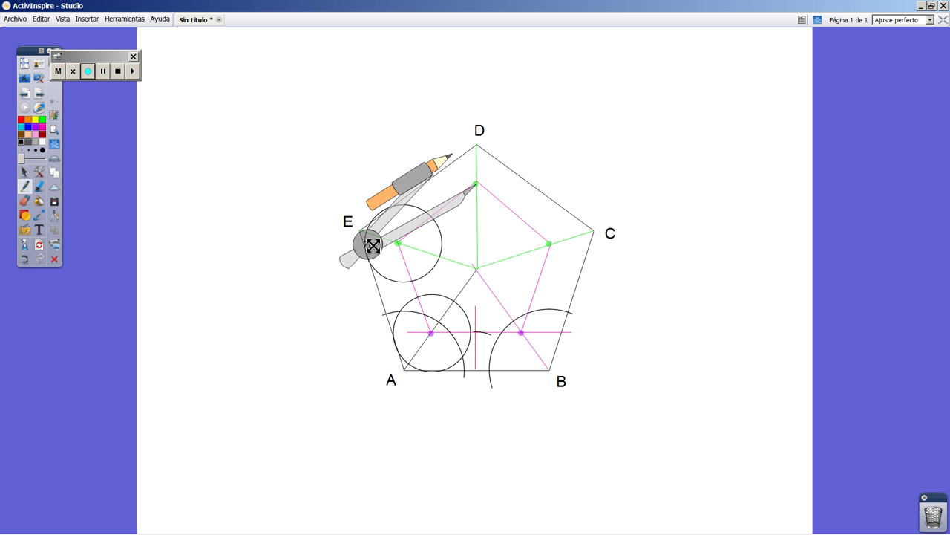
drag(423, 182, 424, 186)
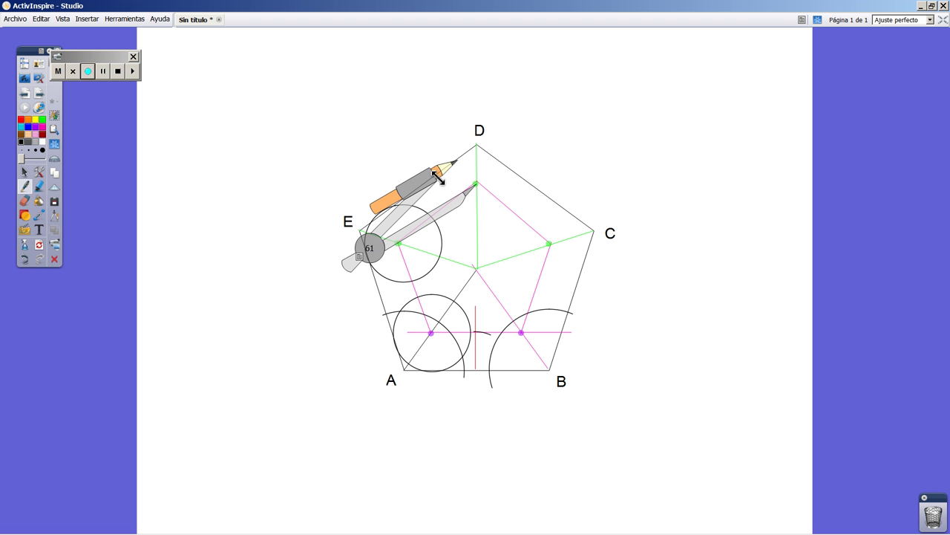
mouse_move(450, 165)
mouse_down()
mouse_move(541, 191)
mouse_move(537, 265)
mouse_move(452, 236)
mouse_move(455, 140)
mouse_move(481, 135)
mouse_up()
Step: Draw circles with compass opening 73 centred on the inner vertices near C and B, and set the compass aside
mouse_move(399, 142)
mouse_down()
mouse_move(488, 197)
mouse_move(473, 205)
mouse_move(549, 199)
mouse_move(558, 293)
mouse_move(591, 236)
mouse_up()
mouse_move(587, 126)
mouse_down()
mouse_move(441, 305)
mouse_move(463, 337)
mouse_move(432, 421)
mouse_up()
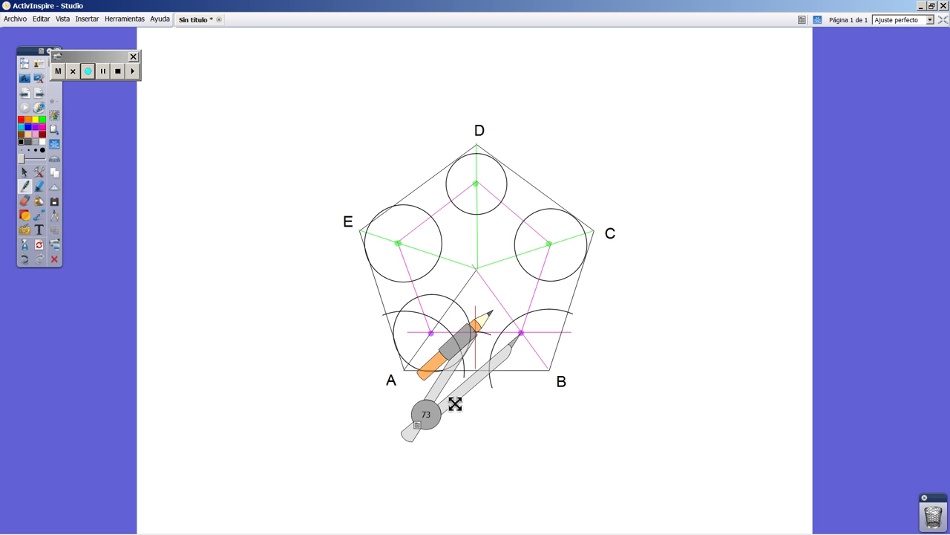
mouse_move(481, 325)
mouse_down()
mouse_move(471, 327)
mouse_move(557, 383)
mouse_move(599, 371)
mouse_move(607, 258)
mouse_move(487, 202)
mouse_move(466, 383)
mouse_up()
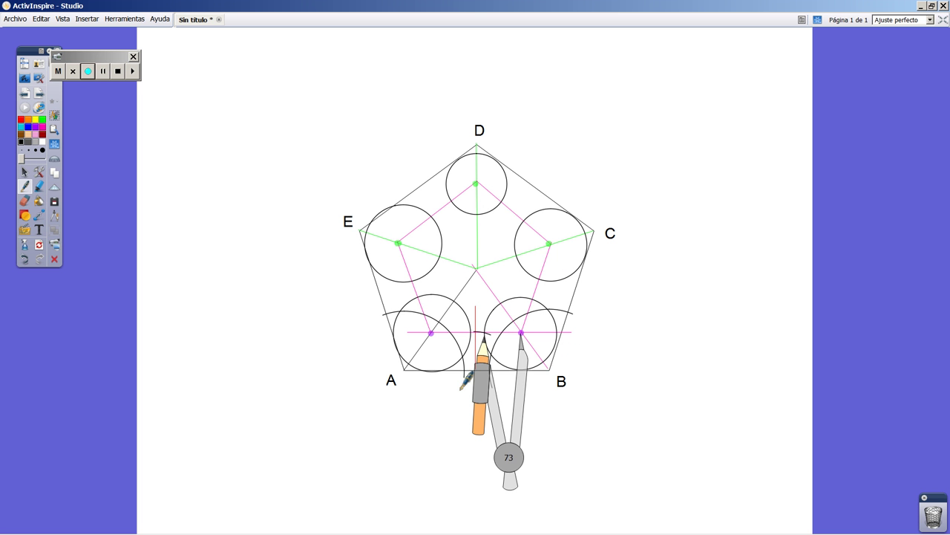
drag(508, 450, 761, 317)
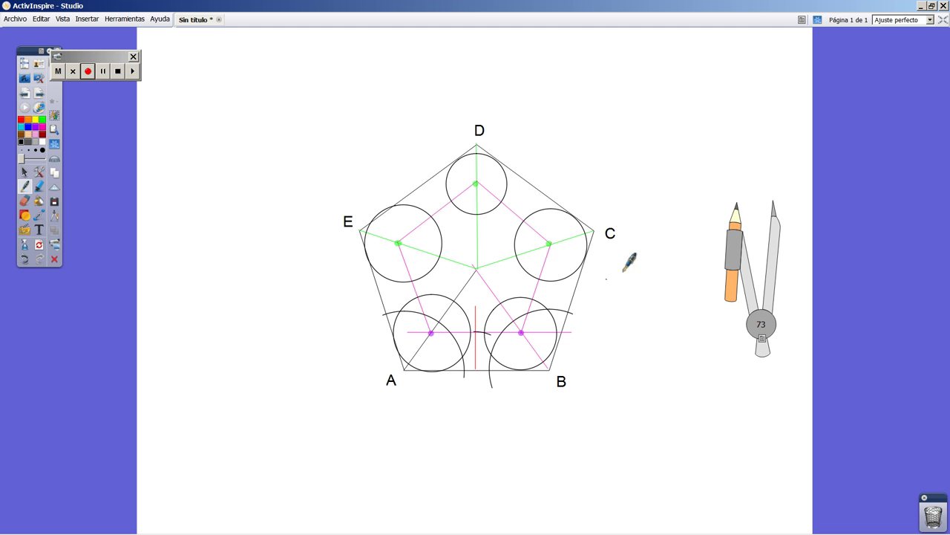